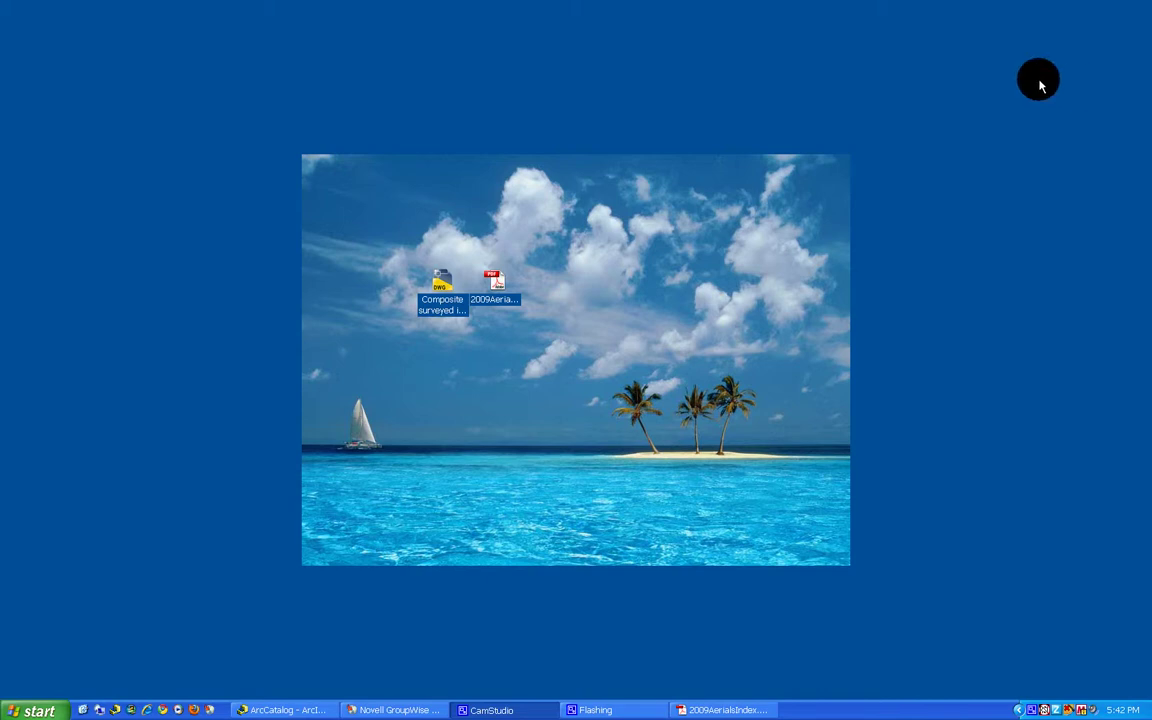
# Restore the 2009AerialsIndex.pdf aerial tile index map in Adobe Acrobat from the taskbar.
pyautogui.moveTo(794, 312); pyautogui.dragTo(651, 281)
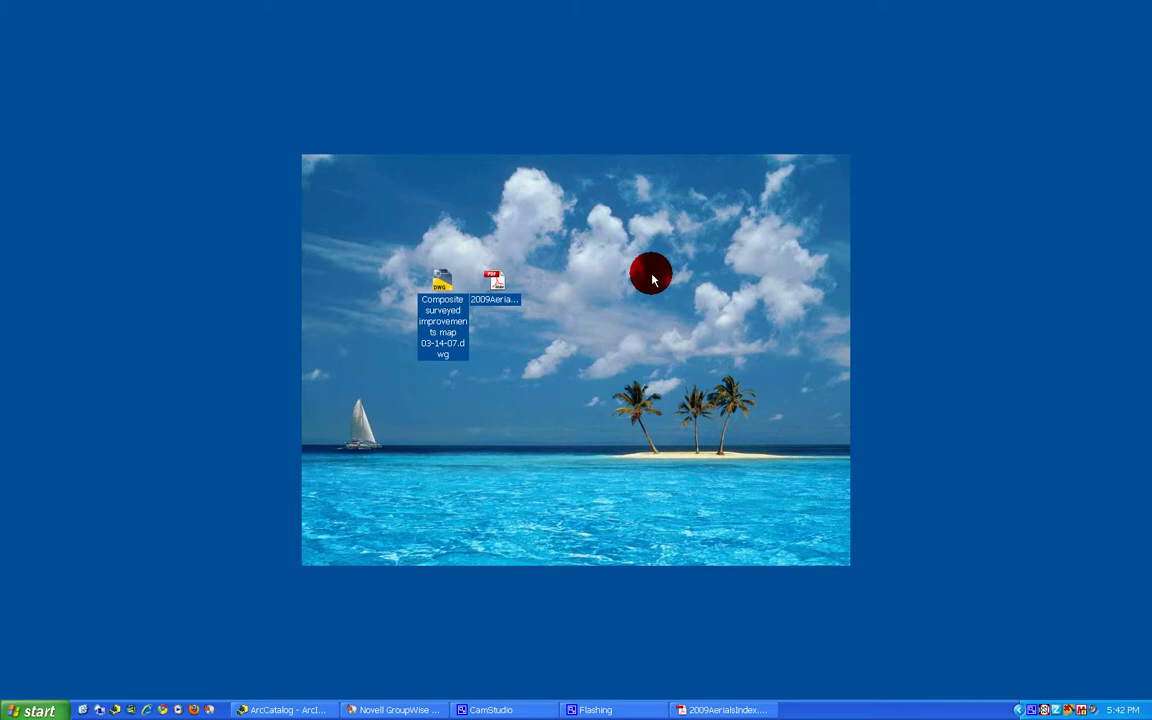
pyautogui.moveTo(651, 281); pyautogui.dragTo(735, 609)
pyautogui.click(741, 709)
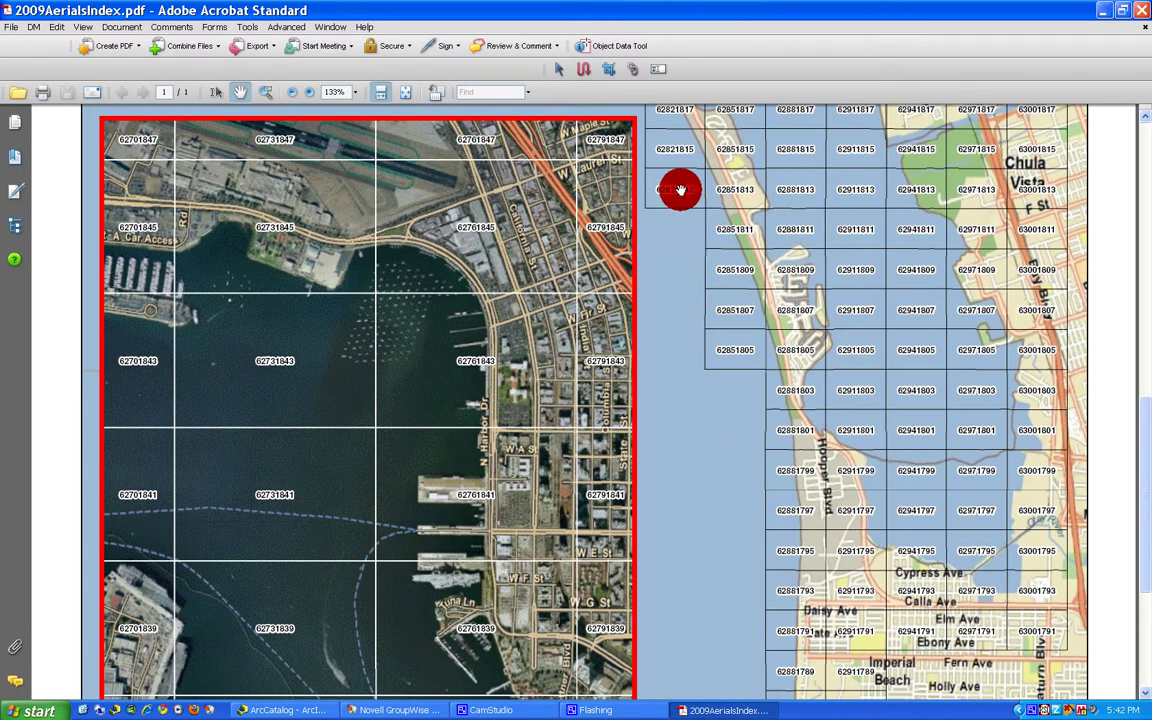
pyautogui.scroll(10, 679, 419)
pyautogui.scroll(5, 679, 496)
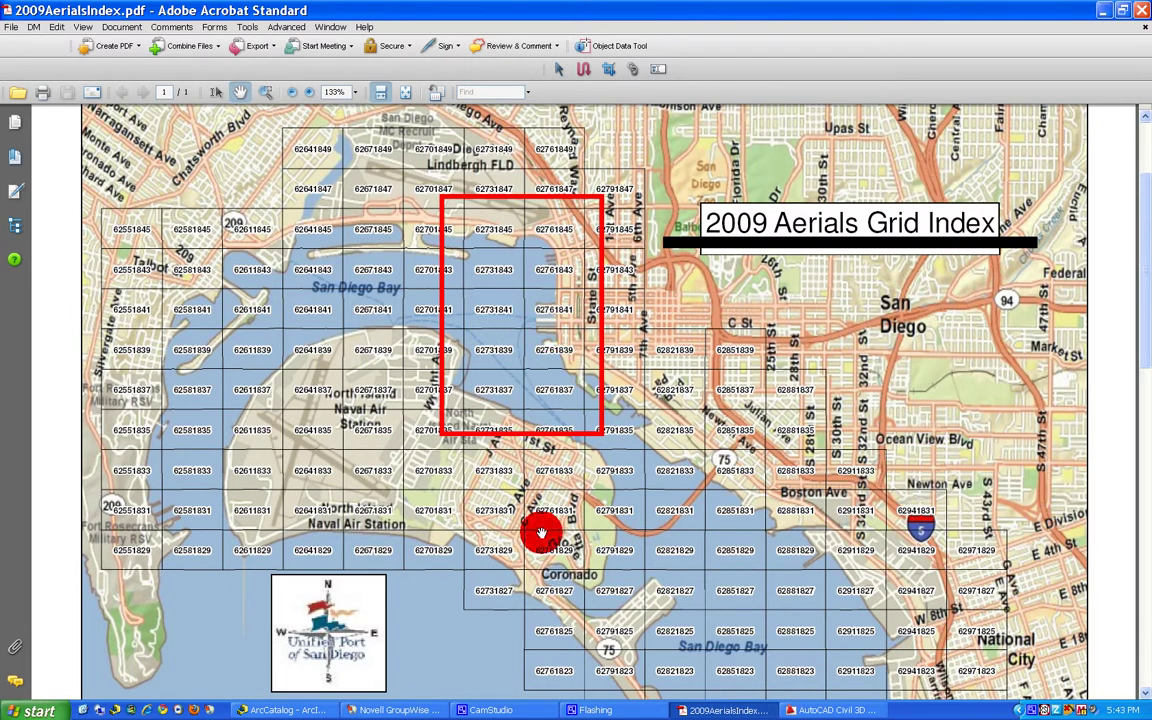
pyautogui.scroll(-10, 540, 533)
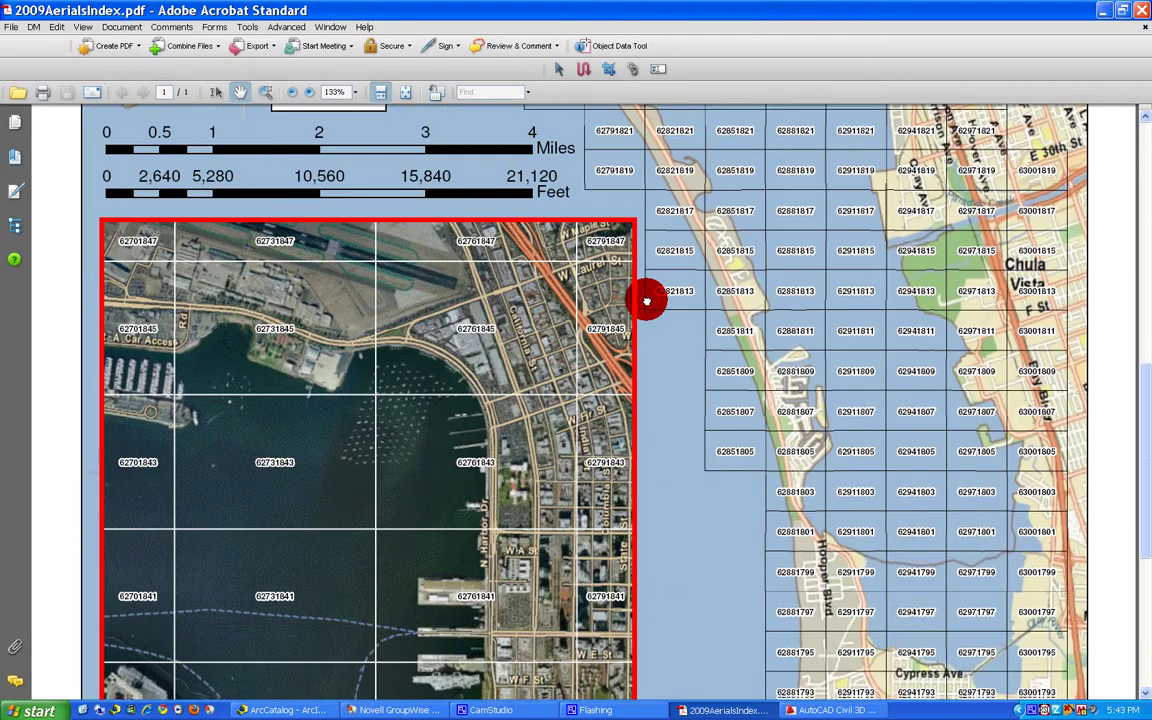
pyautogui.scroll(-3, 684, 375)
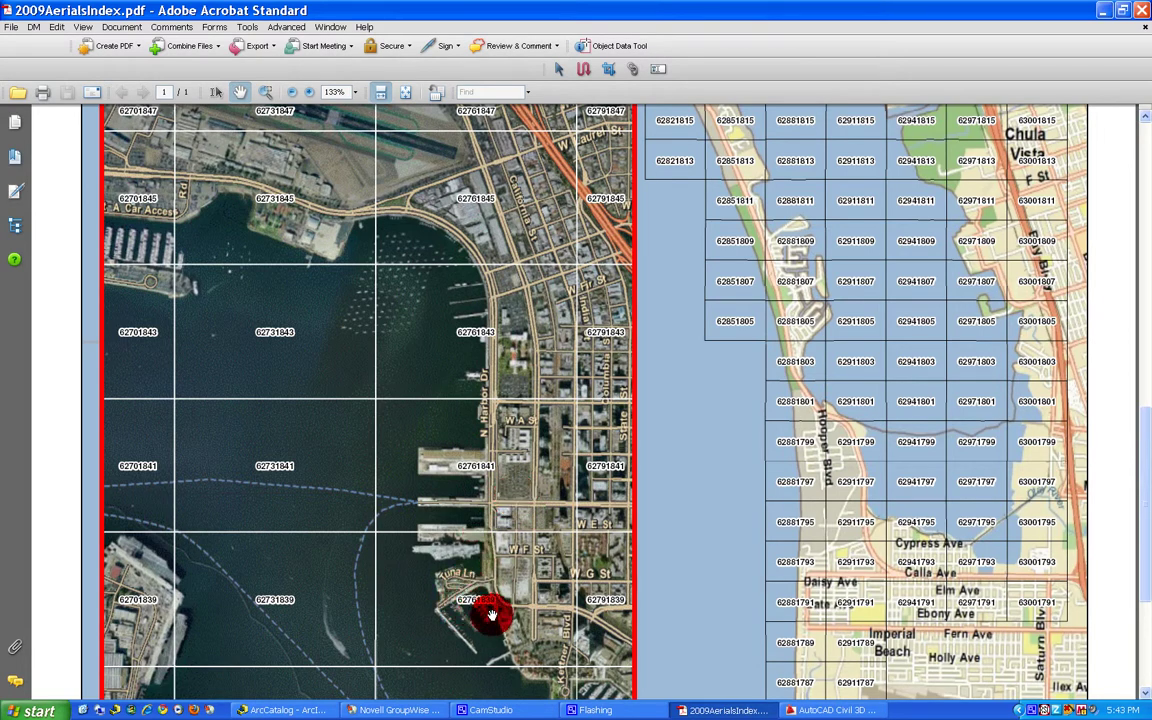
pyautogui.moveTo(733, 247); pyautogui.dragTo(729, 263)
pyautogui.scroll(9, 728, 330)
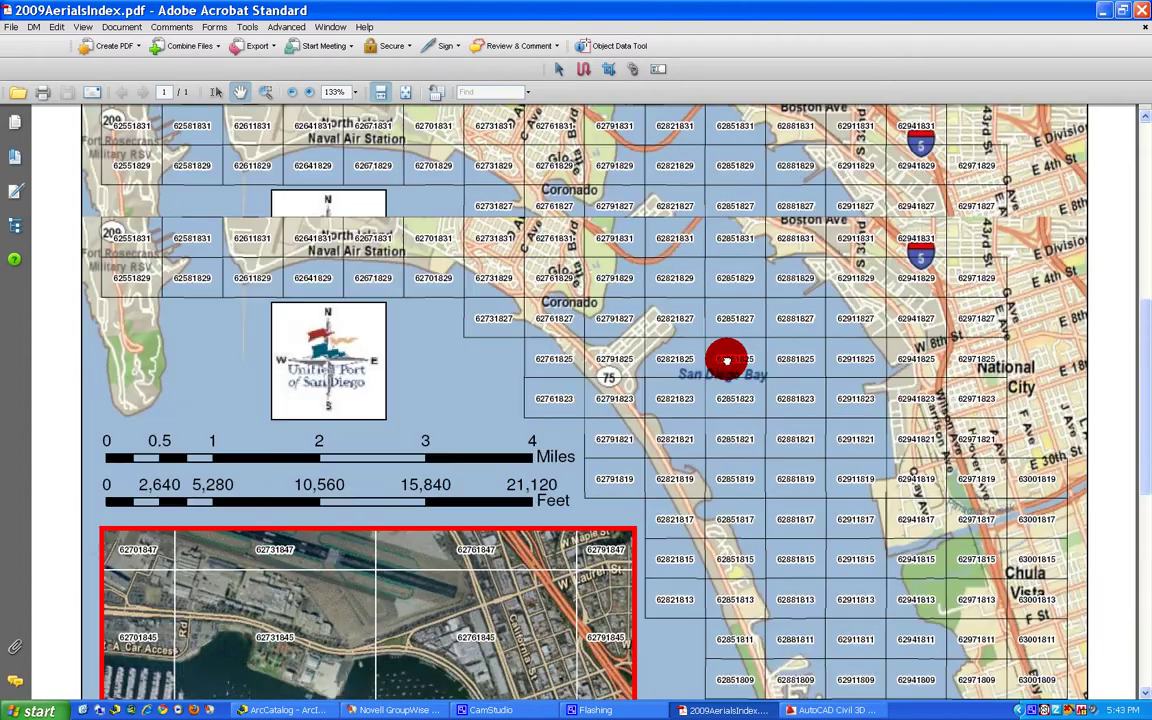
pyautogui.scroll(1, 530, 190)
pyautogui.scroll(3, 545, 212)
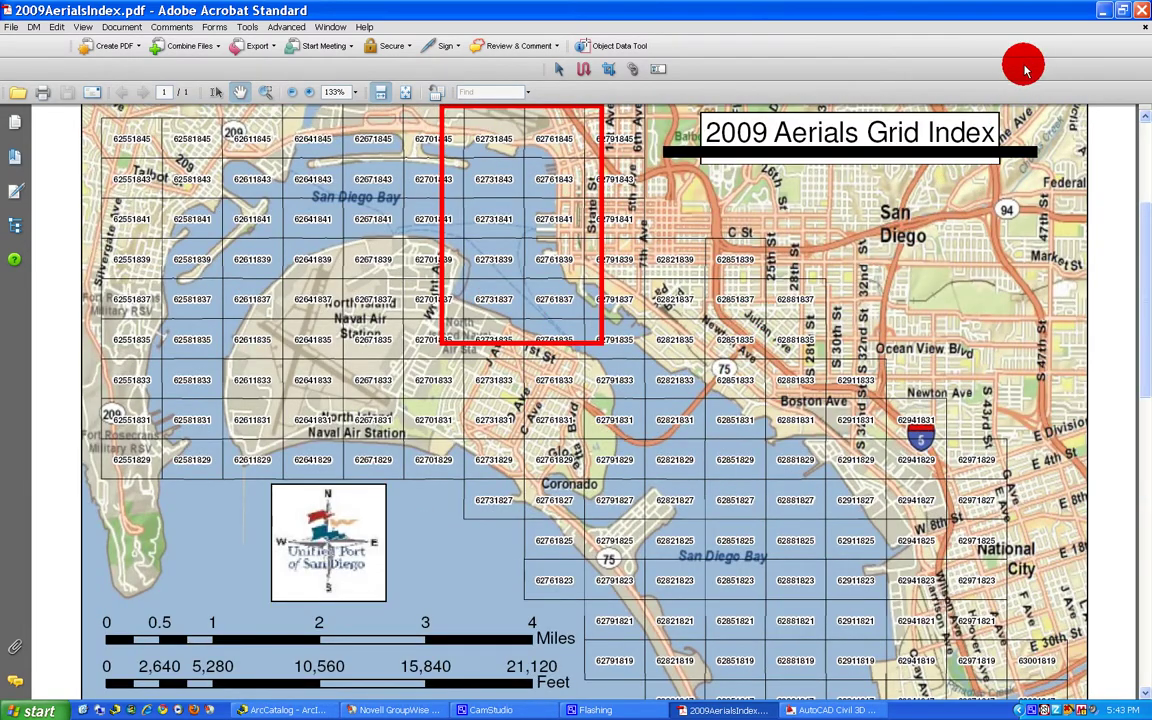
# Switch to the composite improvements drawing, decline the project prompt, and start MAPIINSERT.
pyautogui.click(1103, 10)
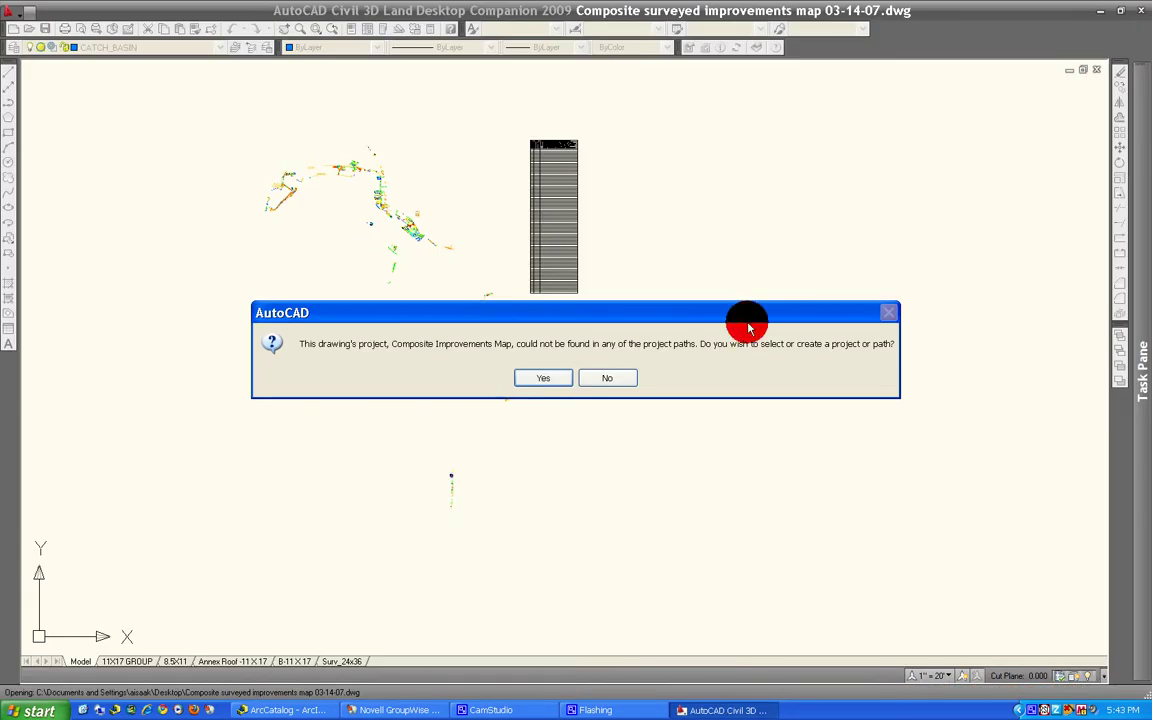
pyautogui.click(632, 372)
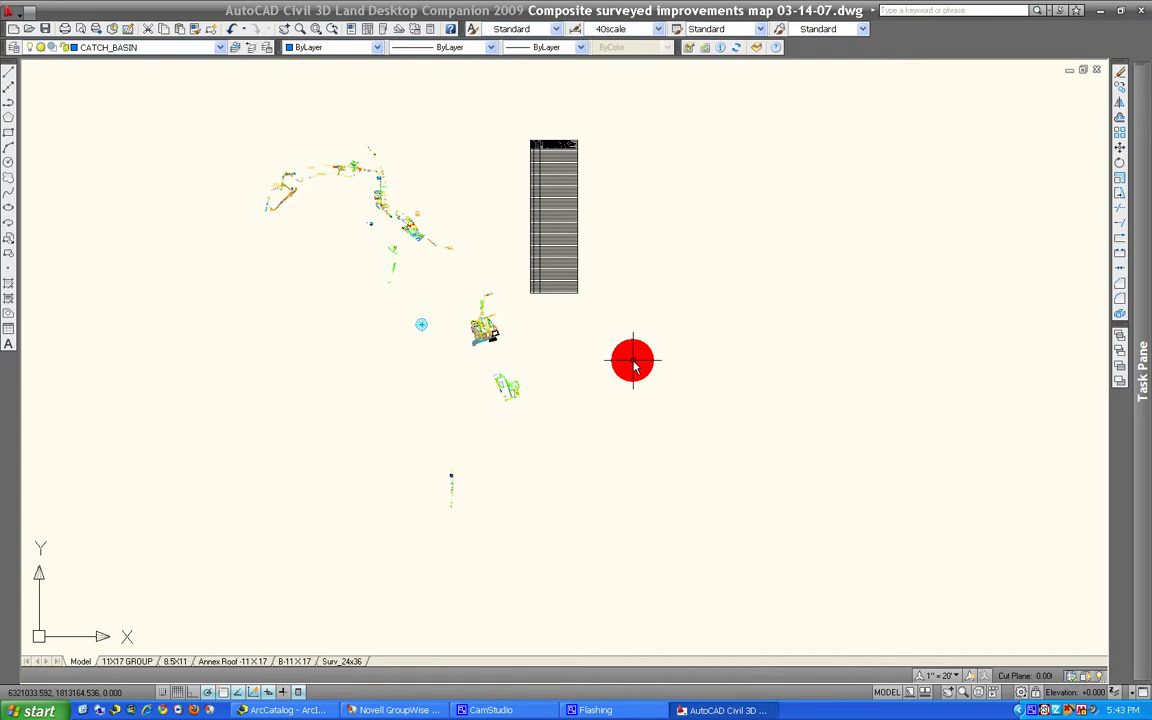
pyautogui.write('mapiinsert')
pyautogui.press('Return')
pyautogui.press('Return')
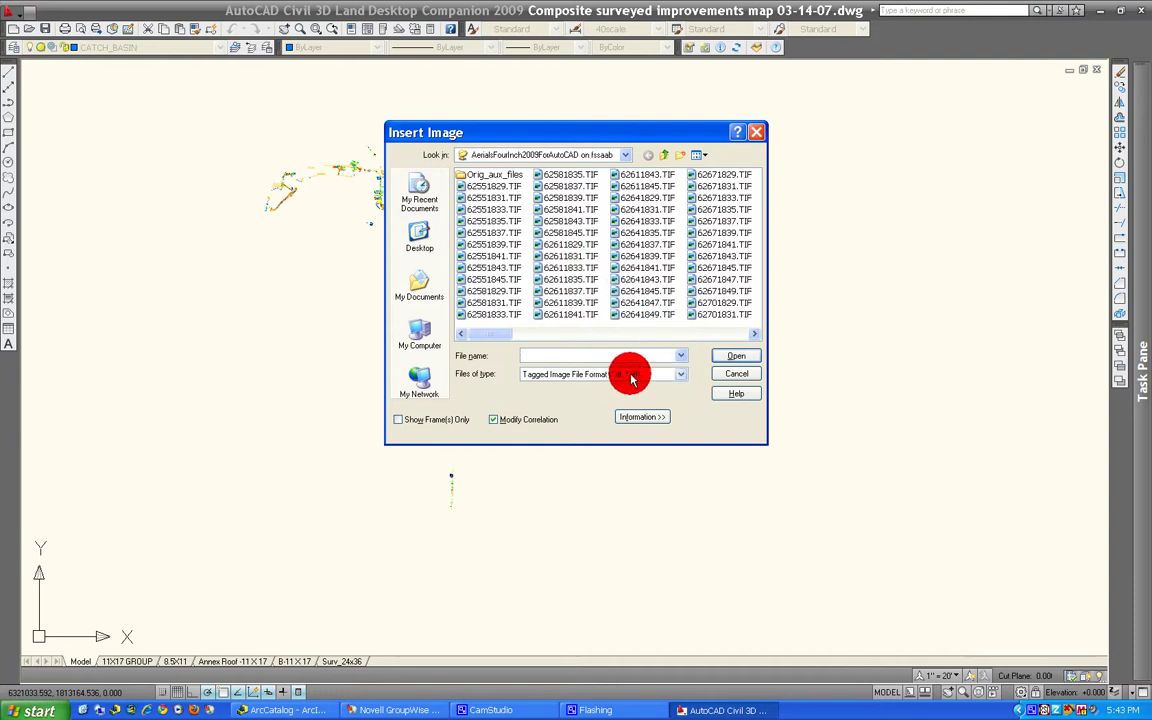
# With the TIFF file filter kept, select tile 62761839.TIF in the file list.
pyautogui.click(680, 378)
pyautogui.click(680, 376)
pyautogui.click(680, 376)
pyautogui.click(655, 376)
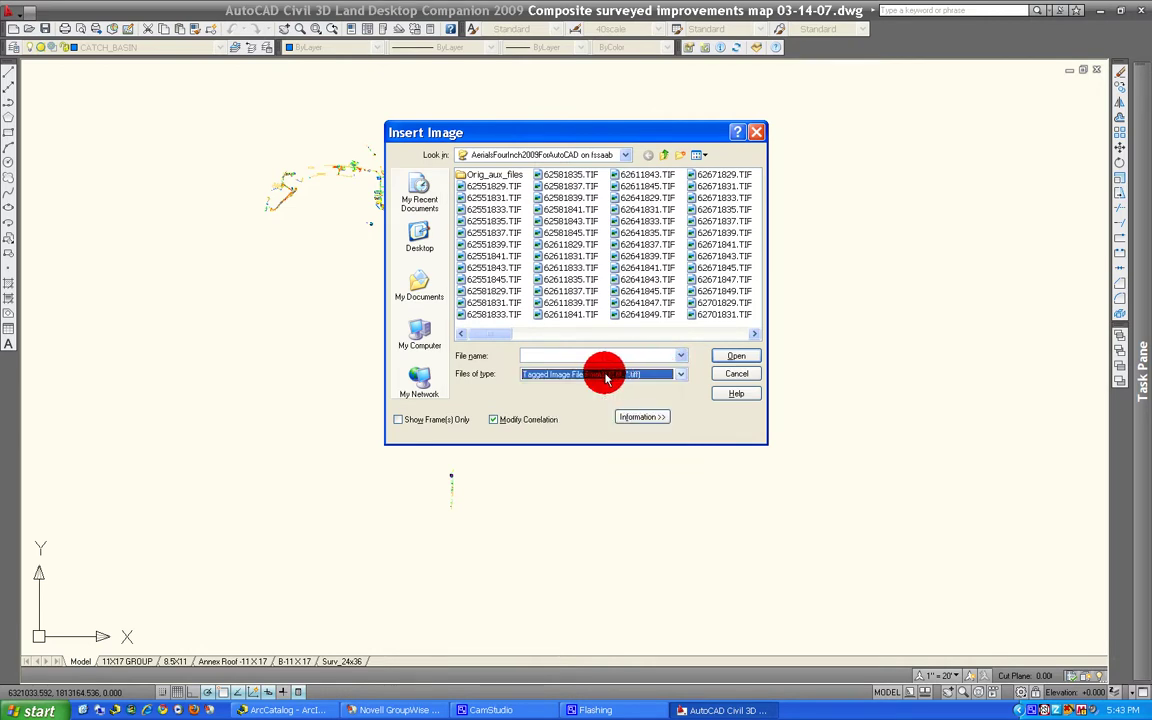
pyautogui.click(648, 376)
pyautogui.click(648, 376)
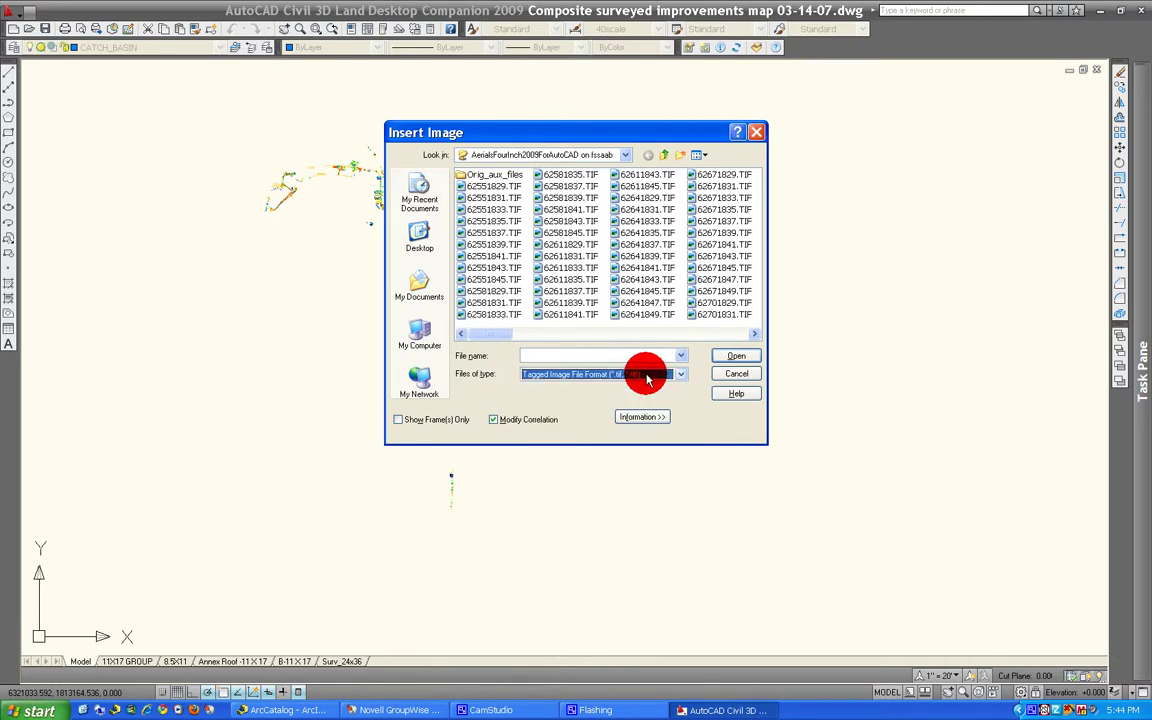
pyautogui.click(578, 291)
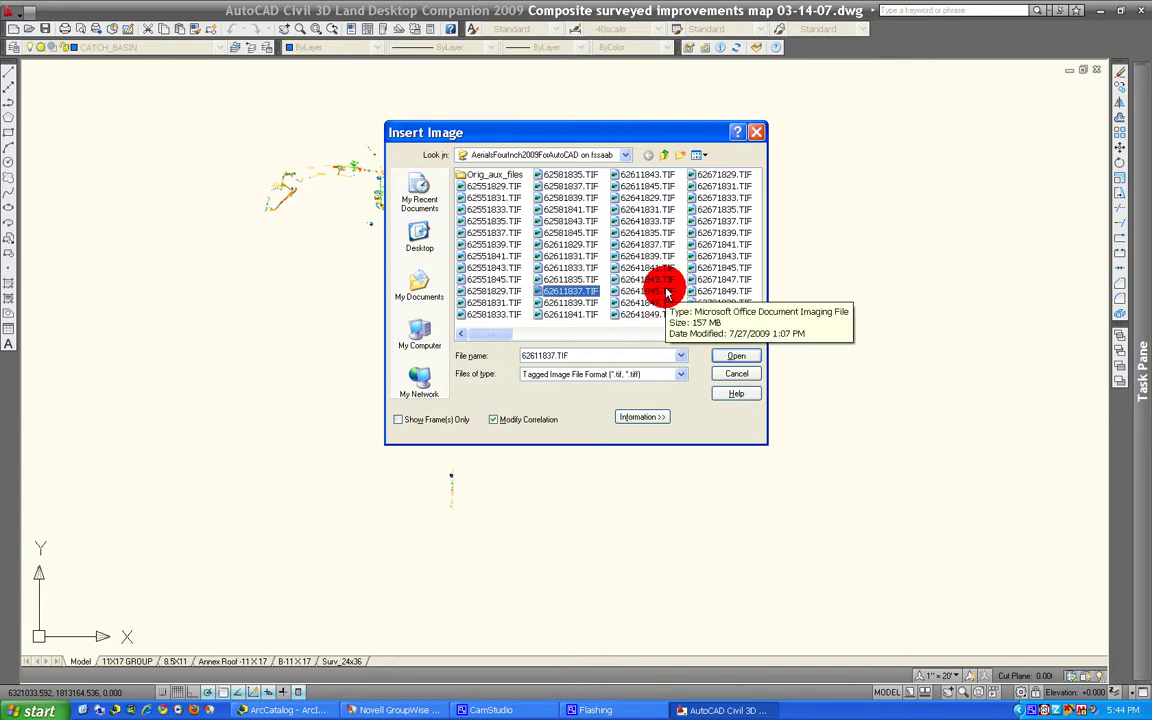
pyautogui.scroll(-2, 667, 292)
pyautogui.click(667, 292)
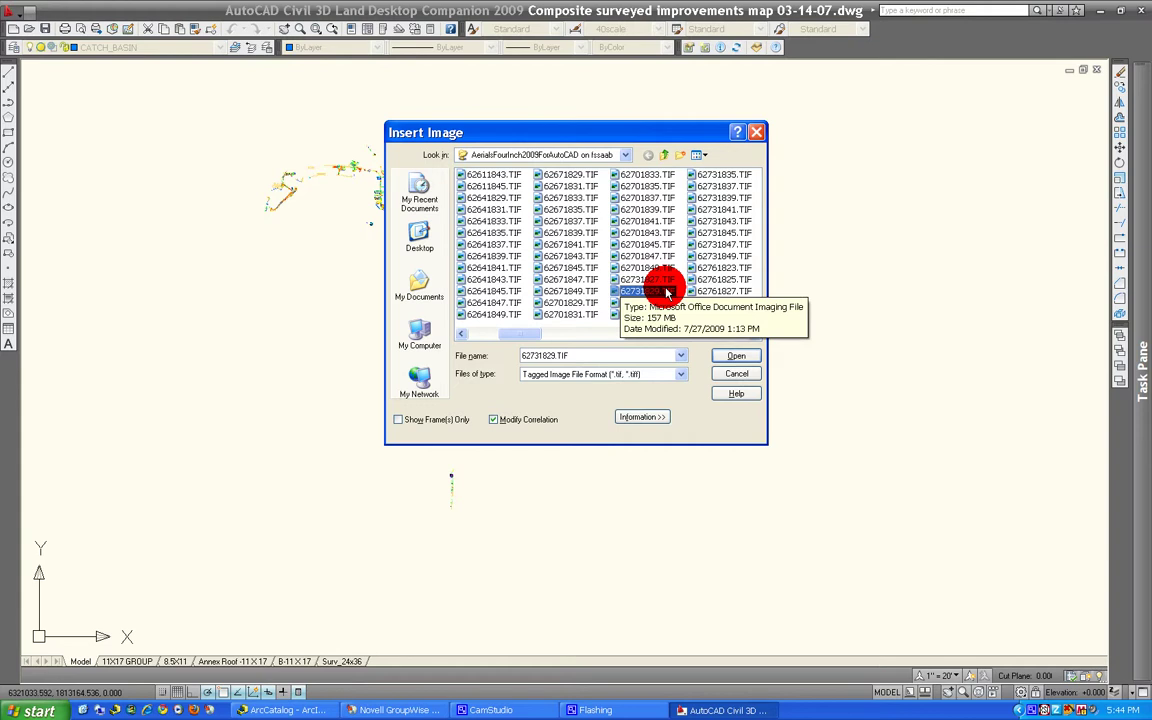
pyautogui.scroll(-2, 667, 292)
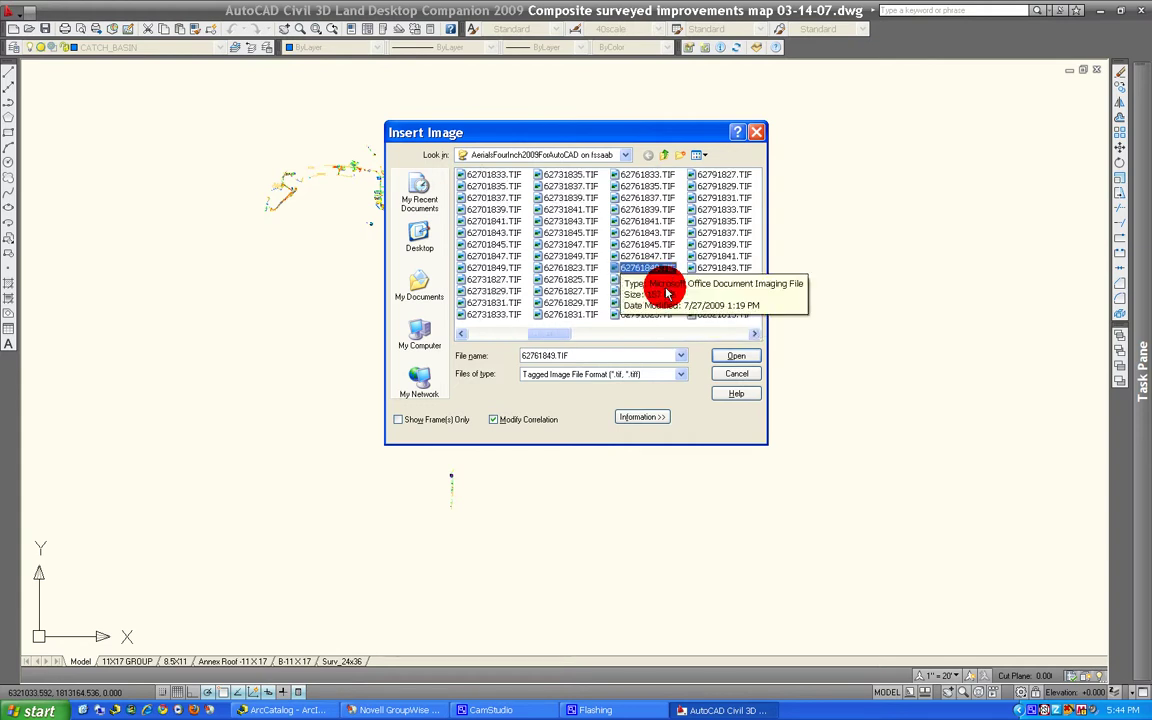
pyautogui.press('Up')
pyautogui.press('Up')
pyautogui.press('Up')
pyautogui.press('Up')
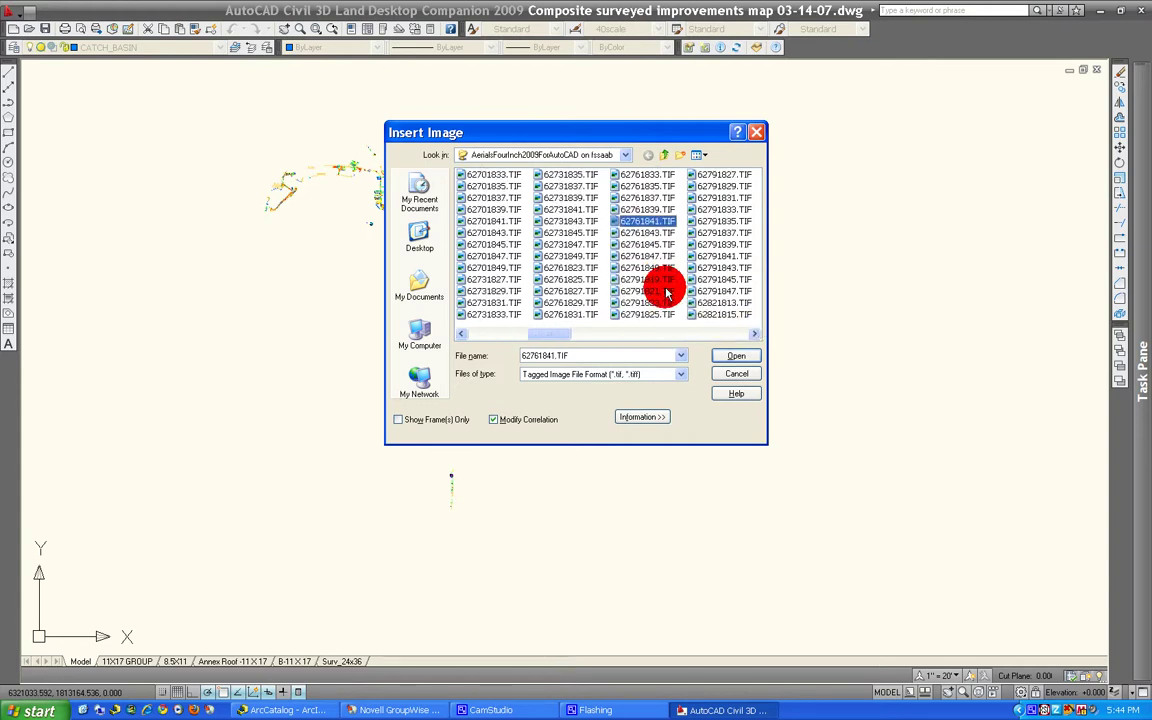
pyautogui.press('Up')
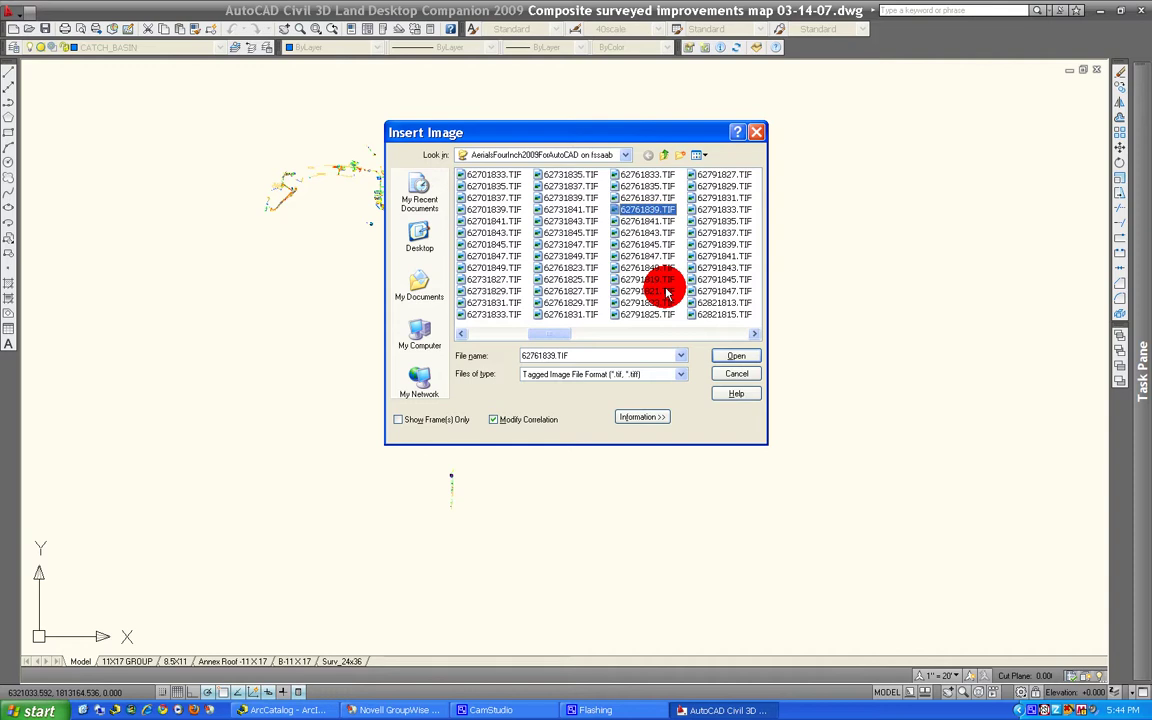
# Open 62761839.TIF to show its World File placement at X 6276000.000, Y 1838999.870, scale 1.
pyautogui.click(733, 362)
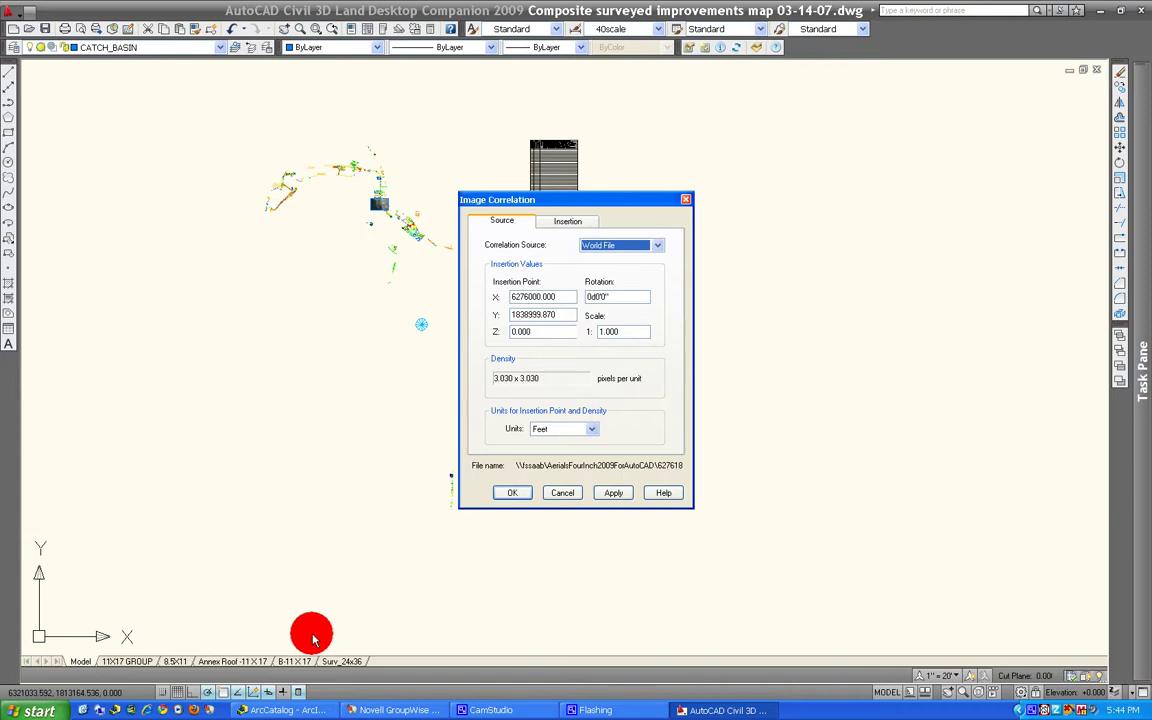
# Accept the world-file correlation to insert the aerial tile, then select it and frame it in view.
pyautogui.click(502, 491)
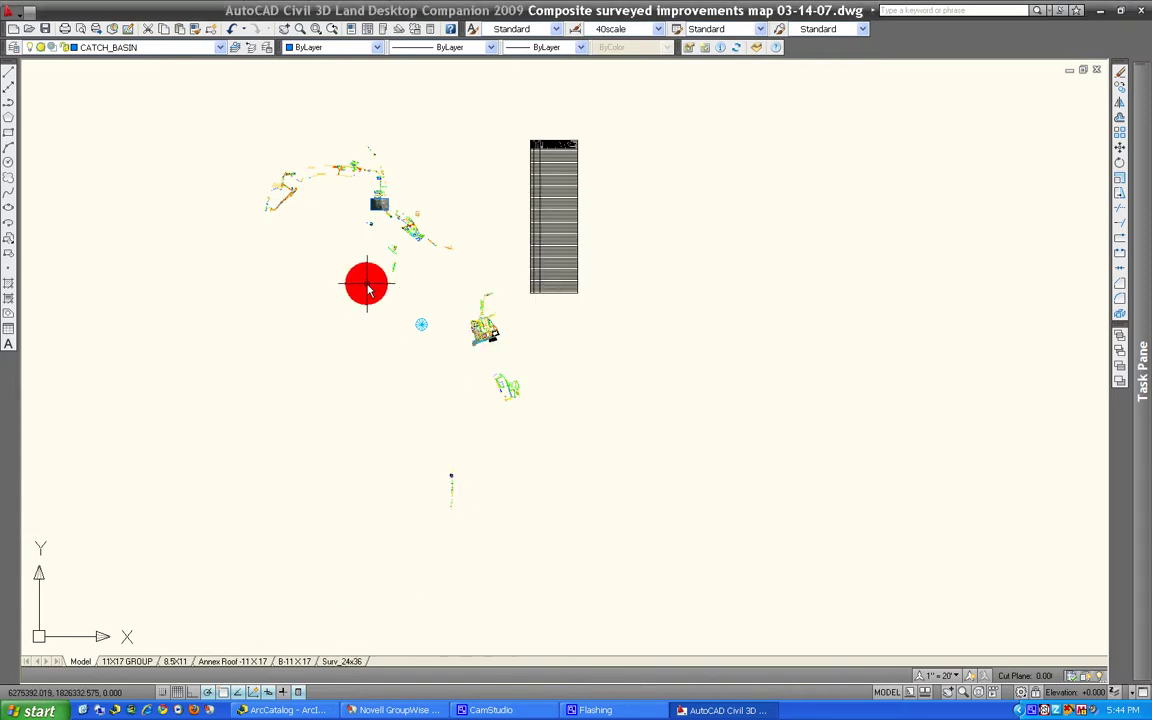
pyautogui.scroll(5, 375, 229)
pyautogui.scroll(8, 435, 330)
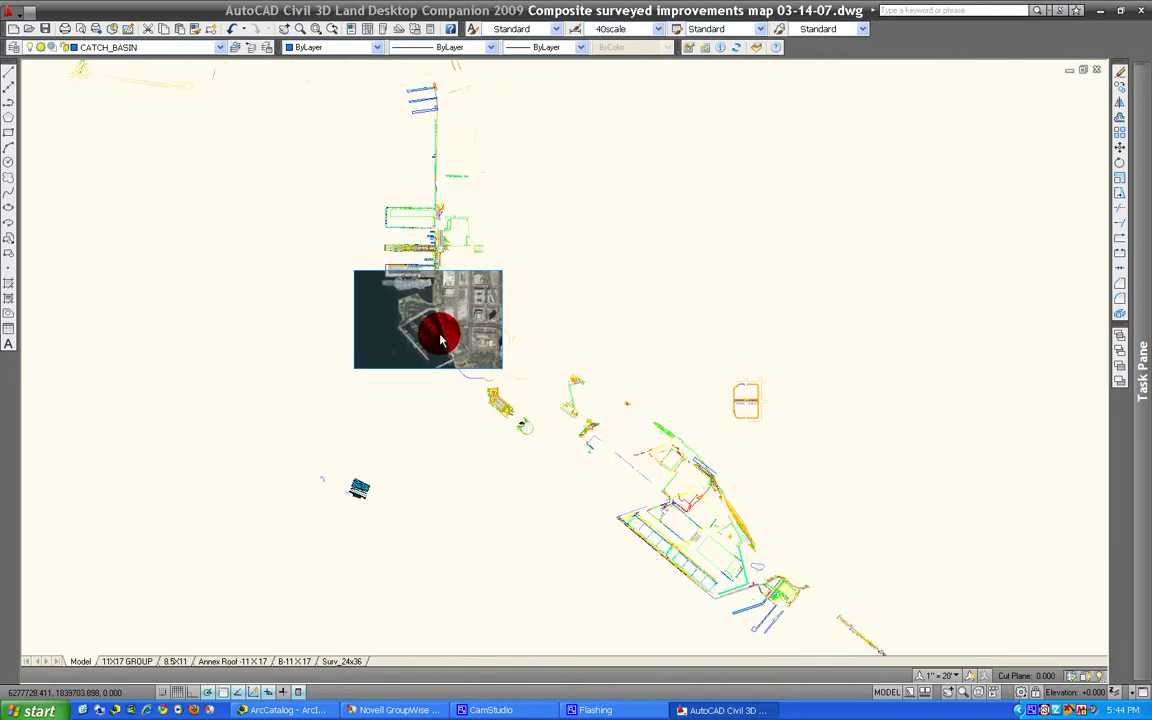
pyautogui.scroll(-8, 400, 480)
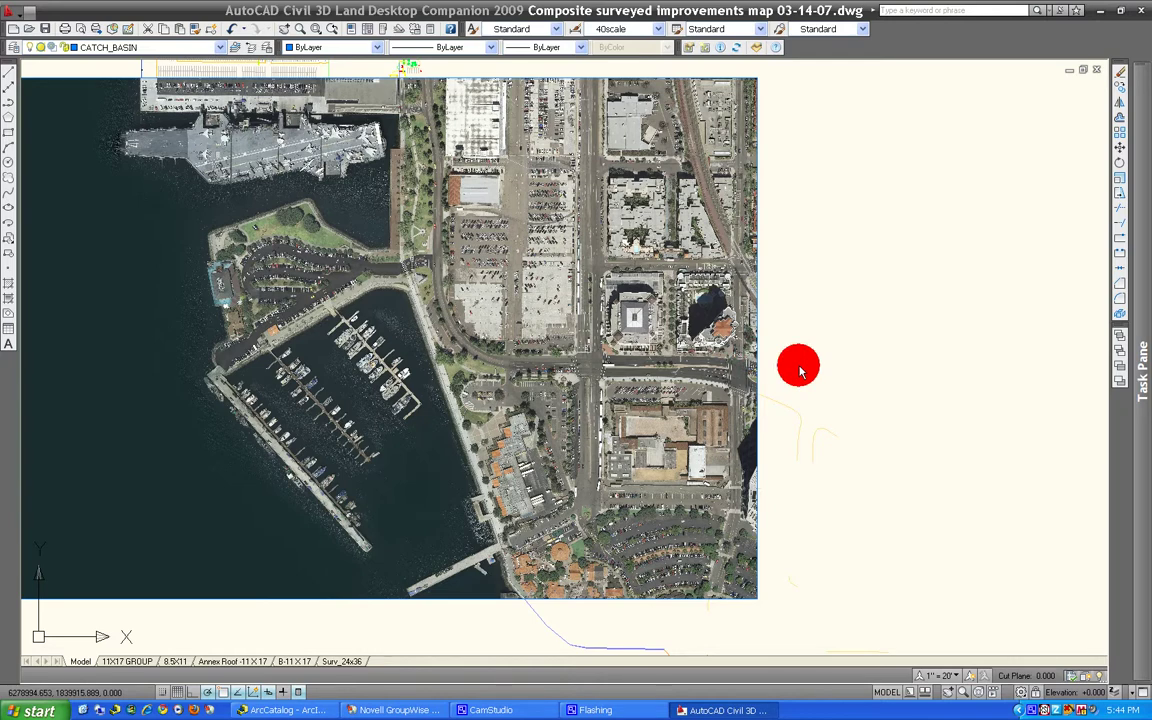
pyautogui.click(758, 370)
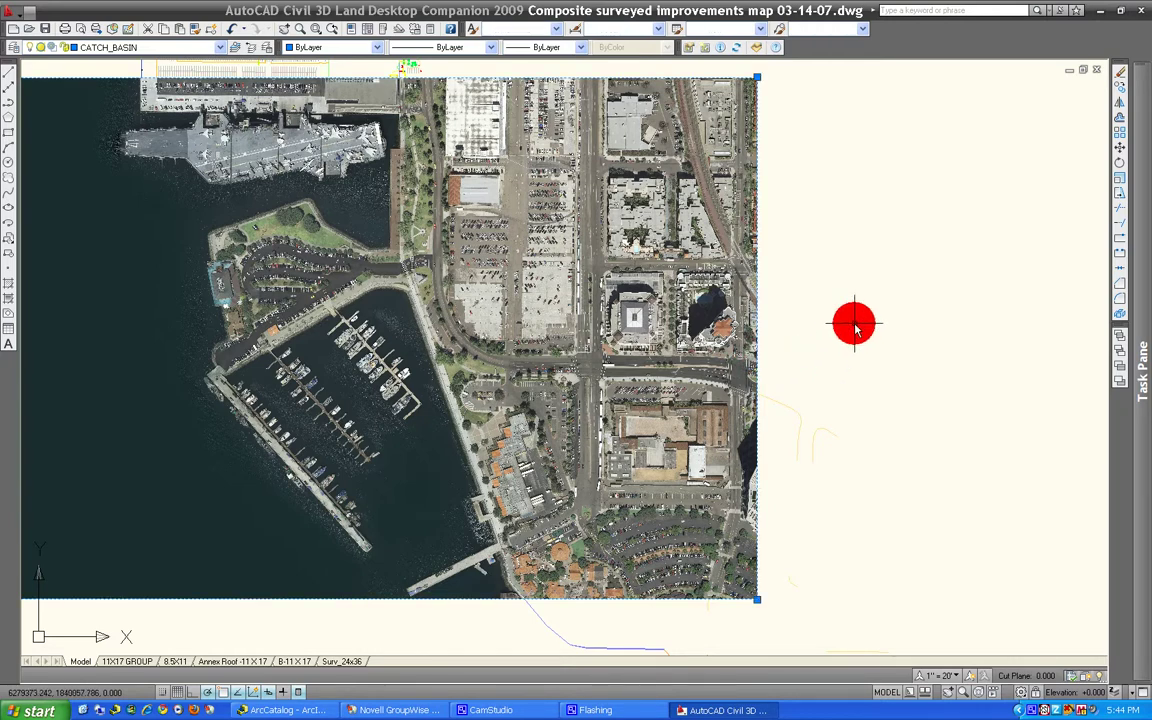
pyautogui.moveTo(846, 249); pyautogui.dragTo(950, 278, button='middle')
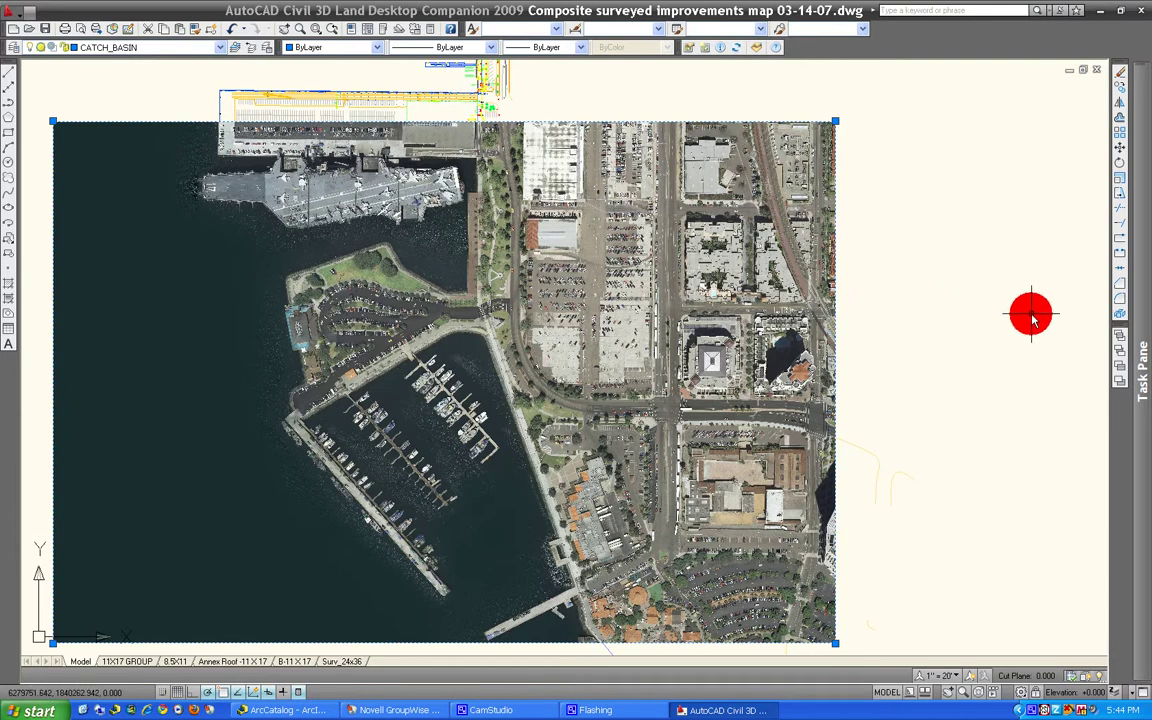
pyautogui.moveTo(1125, 360)
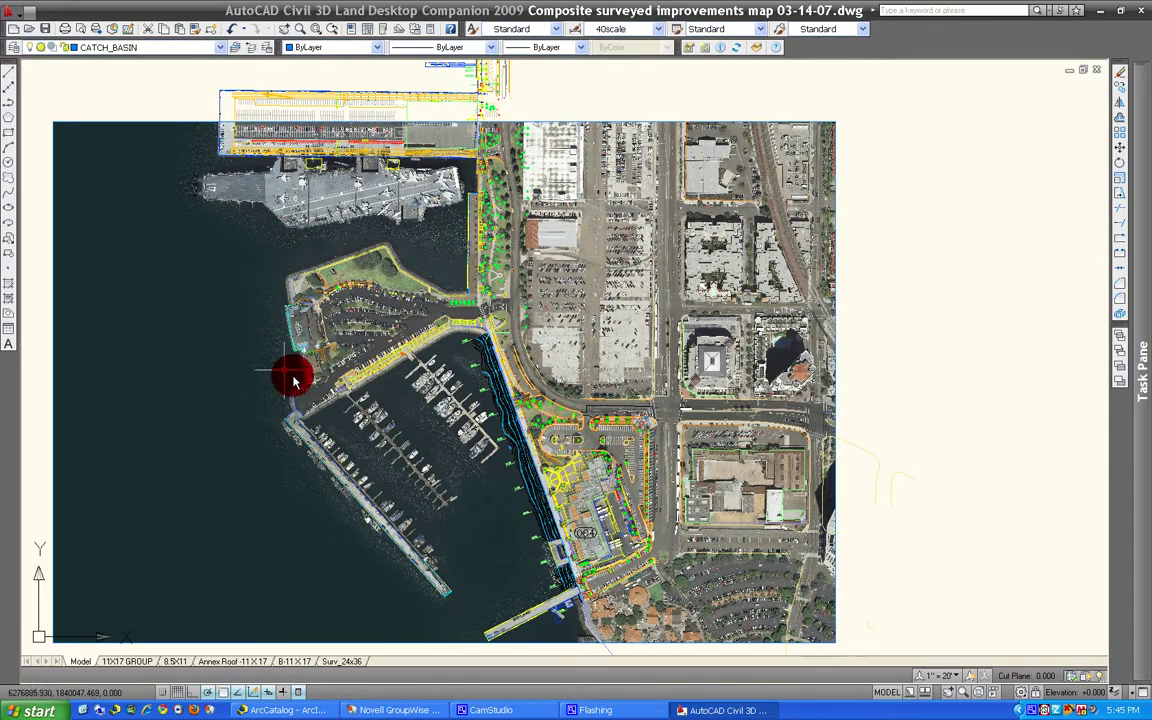
# Zoom in and out over the marina and parking lots to check linework alignment with the aerial.
pyautogui.scroll(2, 440, 378)
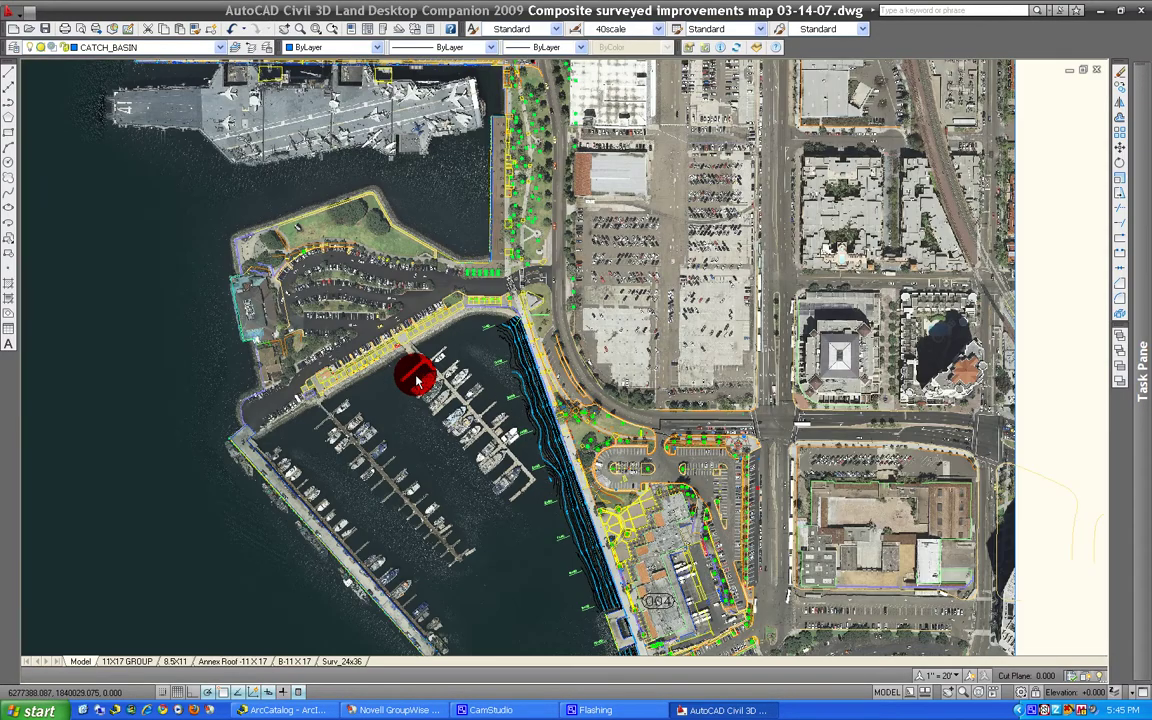
pyautogui.scroll(3, 425, 350)
pyautogui.scroll(-3, 327, 254)
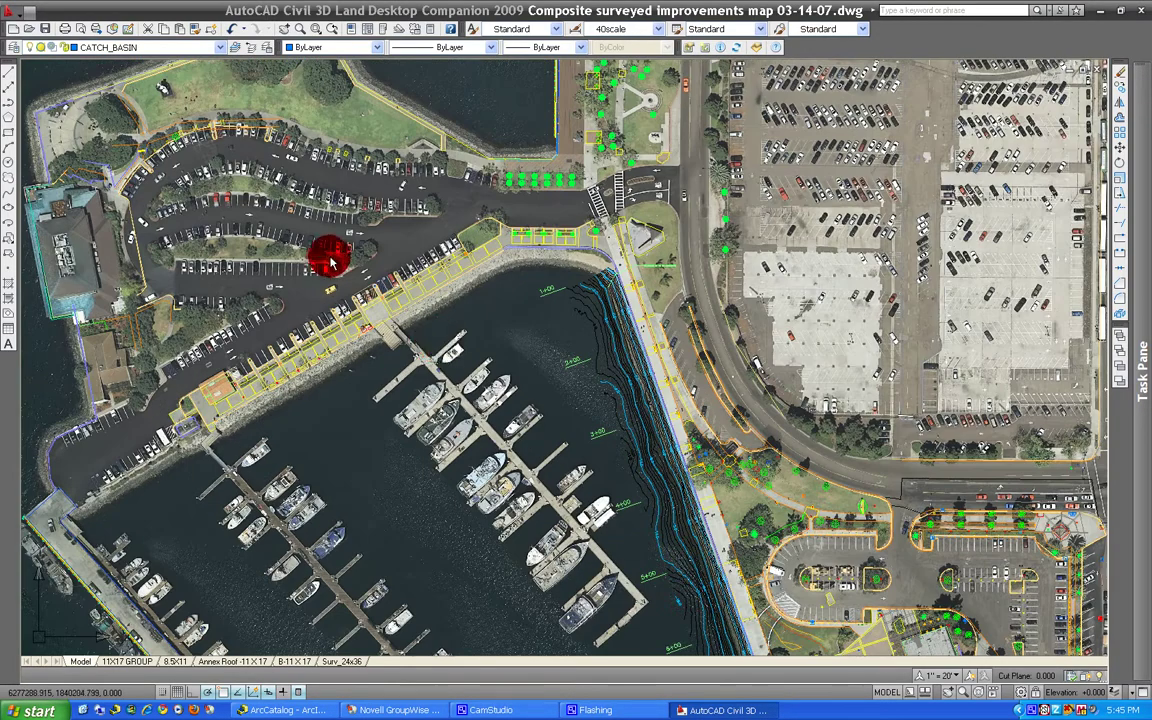
pyautogui.scroll(-2, 504, 476)
pyautogui.scroll(4, 489, 455)
pyautogui.scroll(2, 500, 350)
pyautogui.scroll(-3, 500, 352)
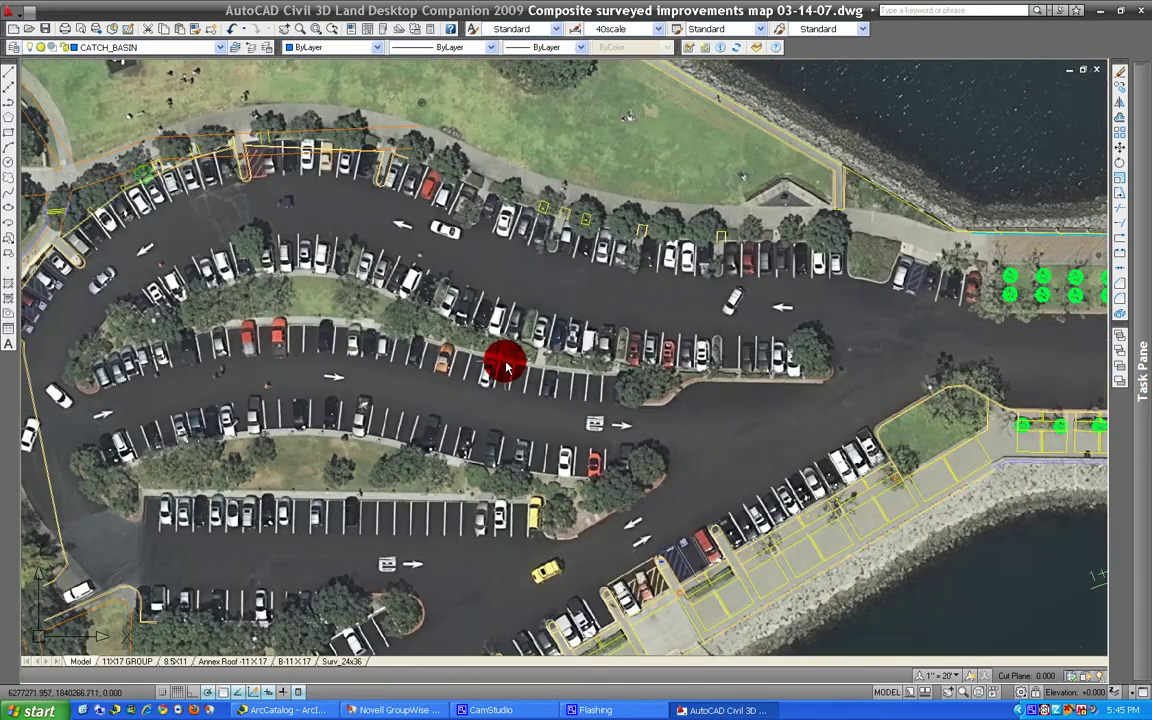
pyautogui.scroll(2, 505, 365)
pyautogui.scroll(2, 505, 372)
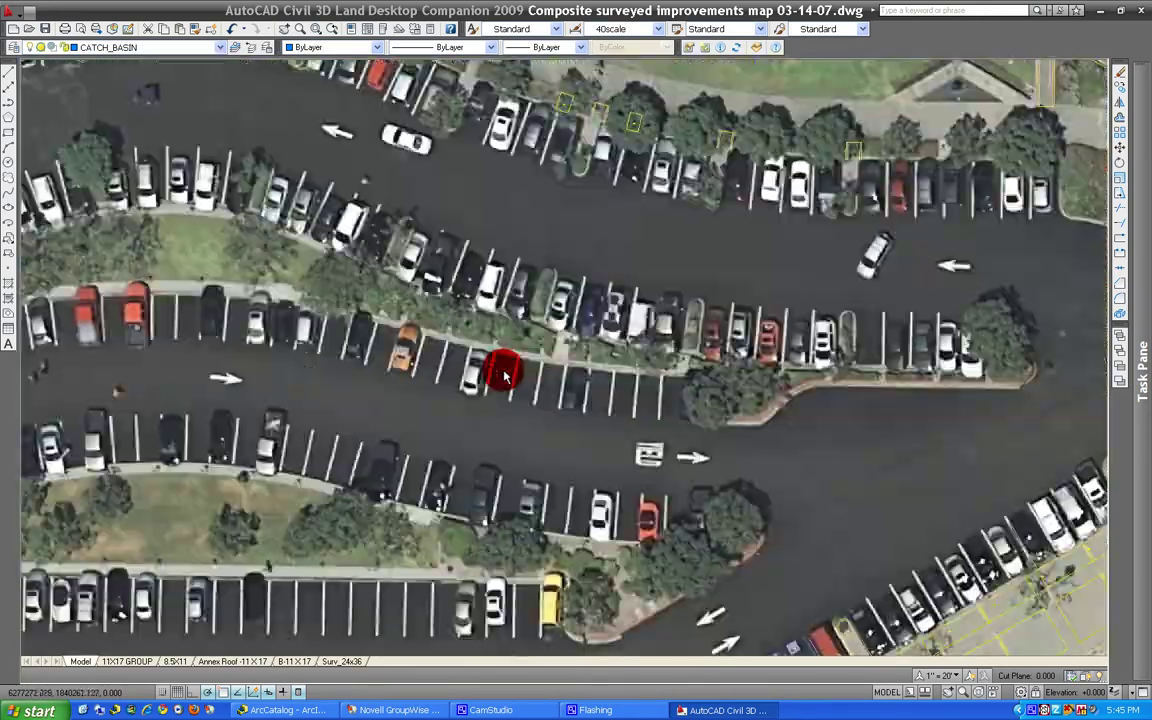
pyautogui.scroll(-1, 694, 391)
pyautogui.scroll(2, 418, 395)
pyautogui.scroll(-1, 418, 395)
pyautogui.scroll(-2, 607, 337)
pyautogui.scroll(-2, 560, 424)
pyautogui.scroll(2, 415, 248)
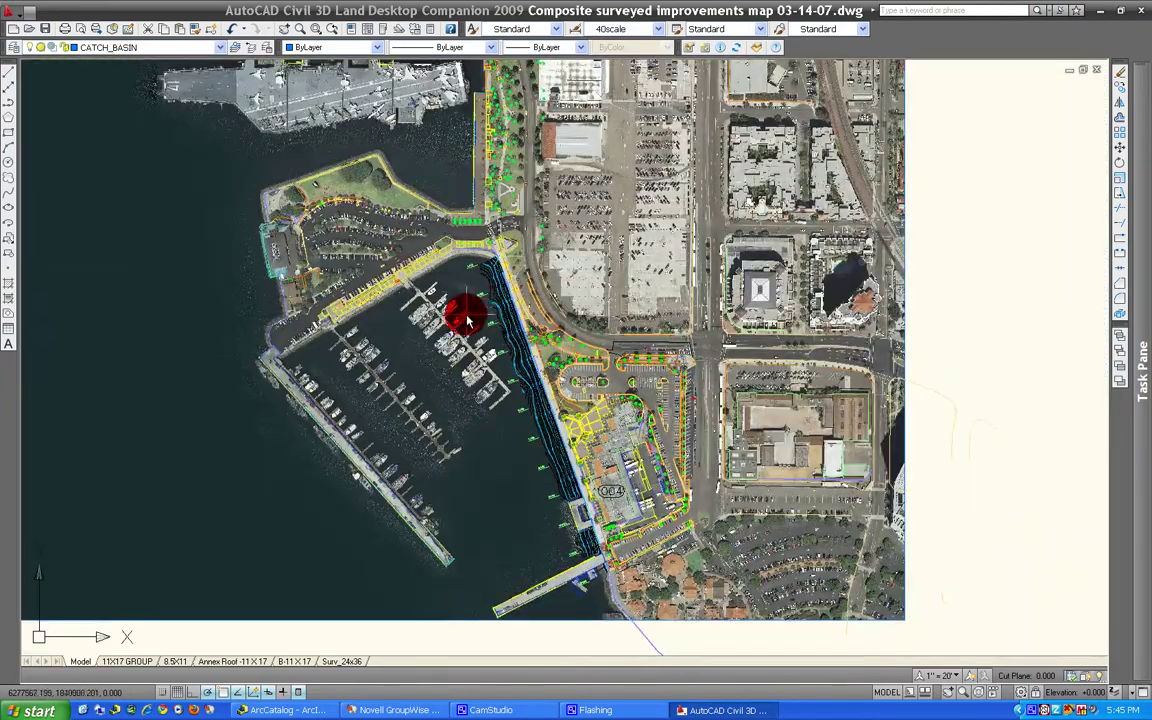
pyautogui.moveTo(465, 316); pyautogui.dragTo(478, 463, button='middle')
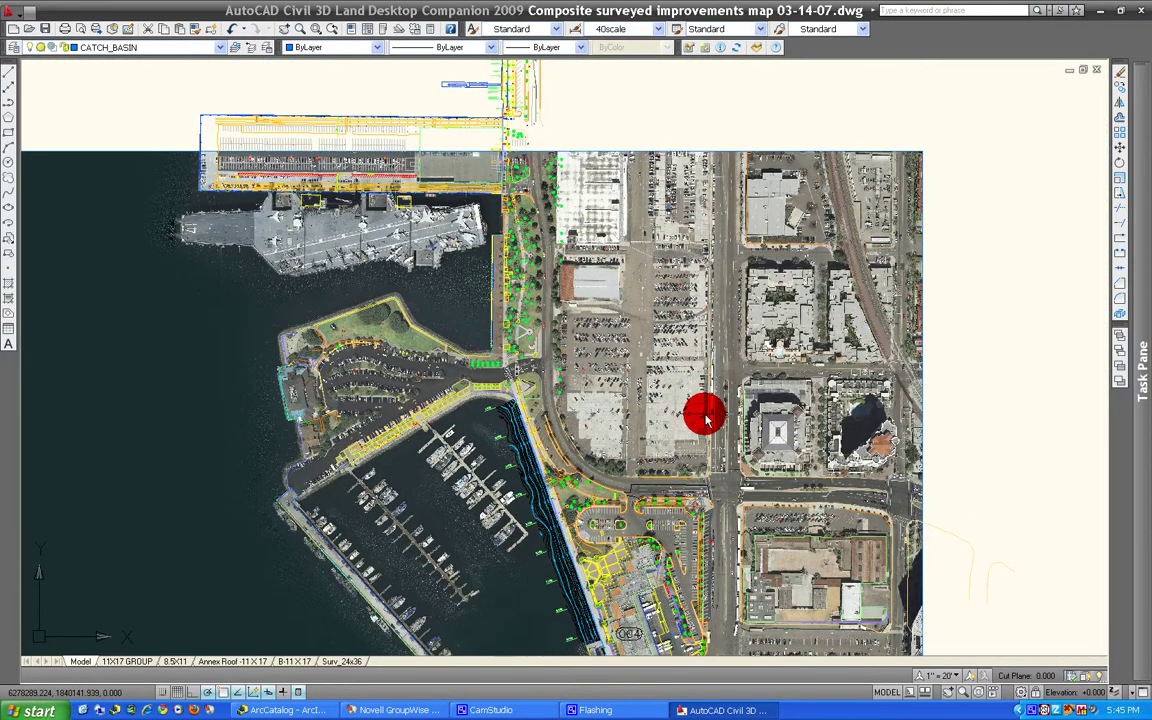